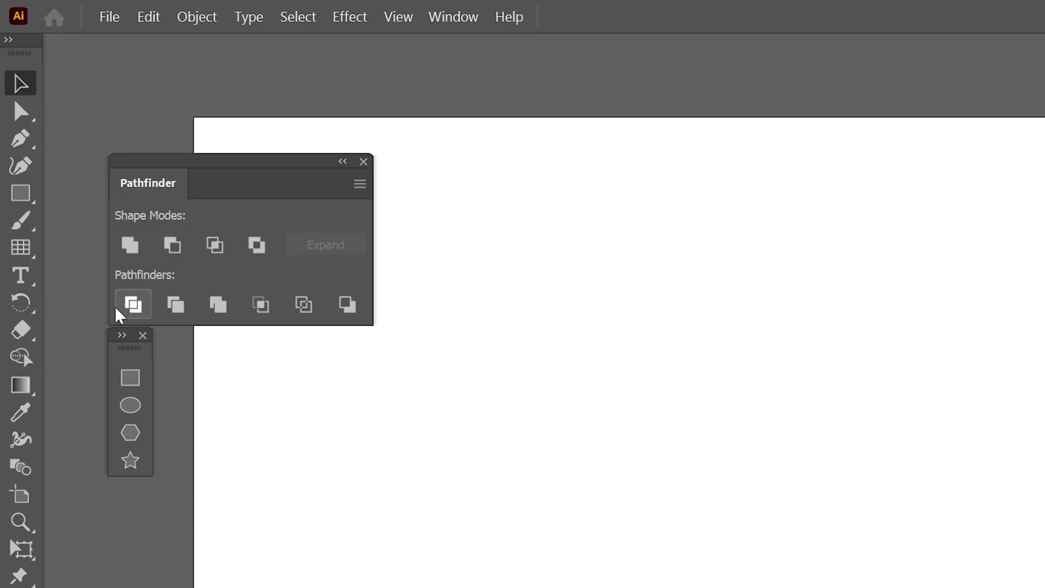
Add PANTER text on the artboard and scale it up large.
click(10, 115)
click(478, 259)
text(PANTER)
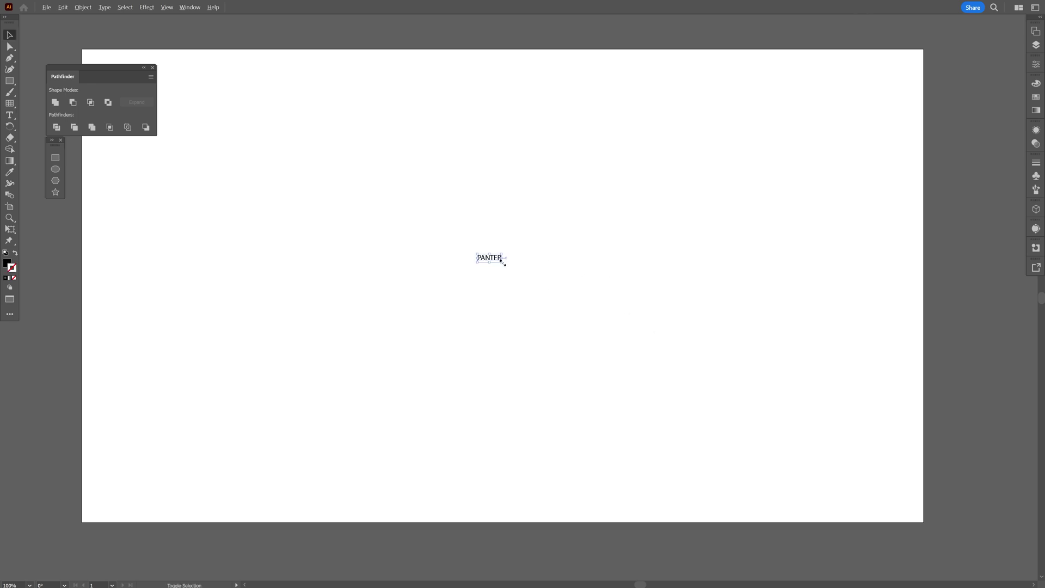
drag(504, 263, 689, 326)
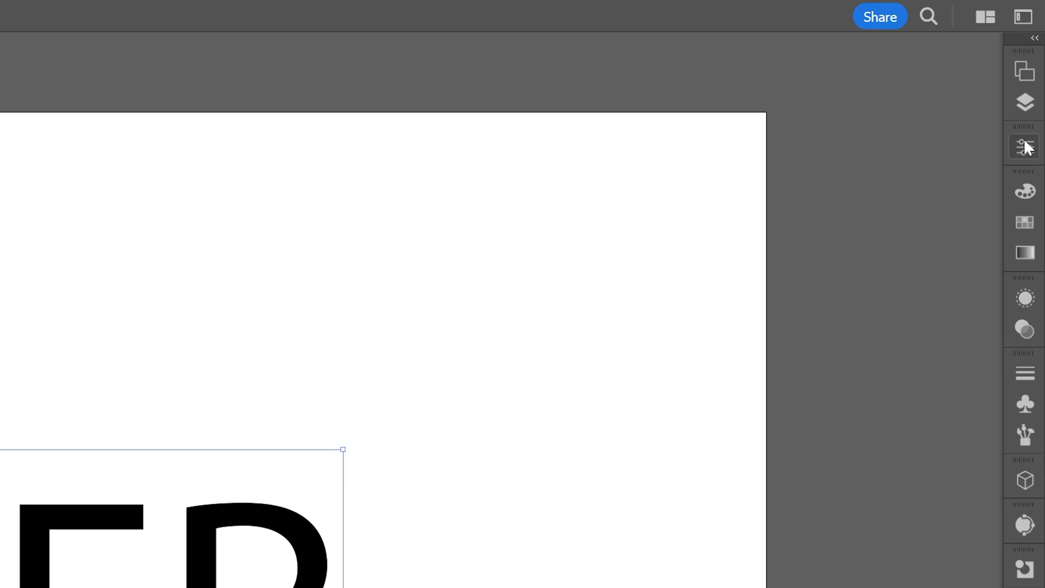
Set the font to Mango Grotesque Bold Italic with -25 tracking.
click(1027, 147)
click(878, 567)
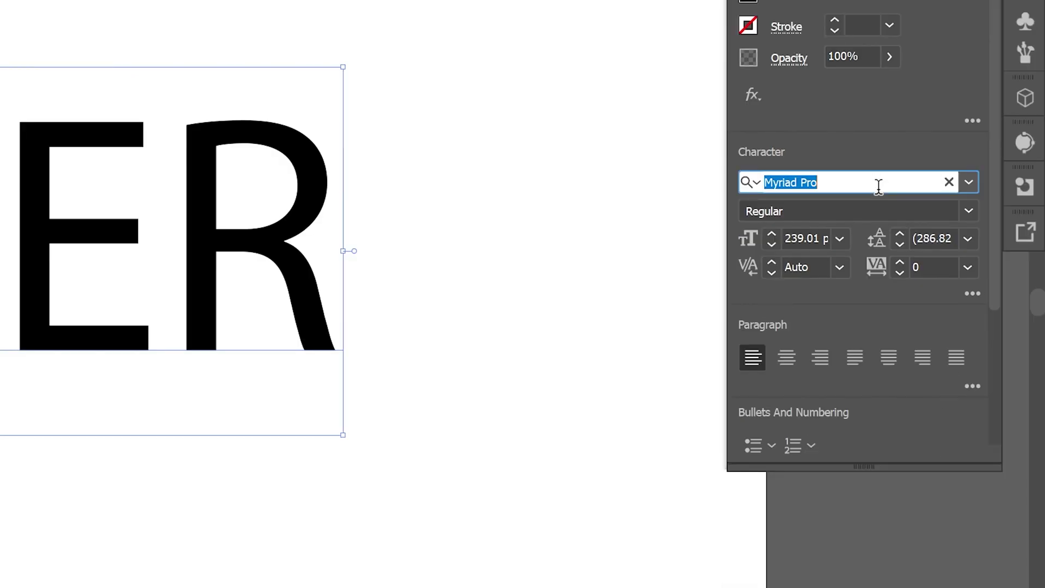
text(mango f)
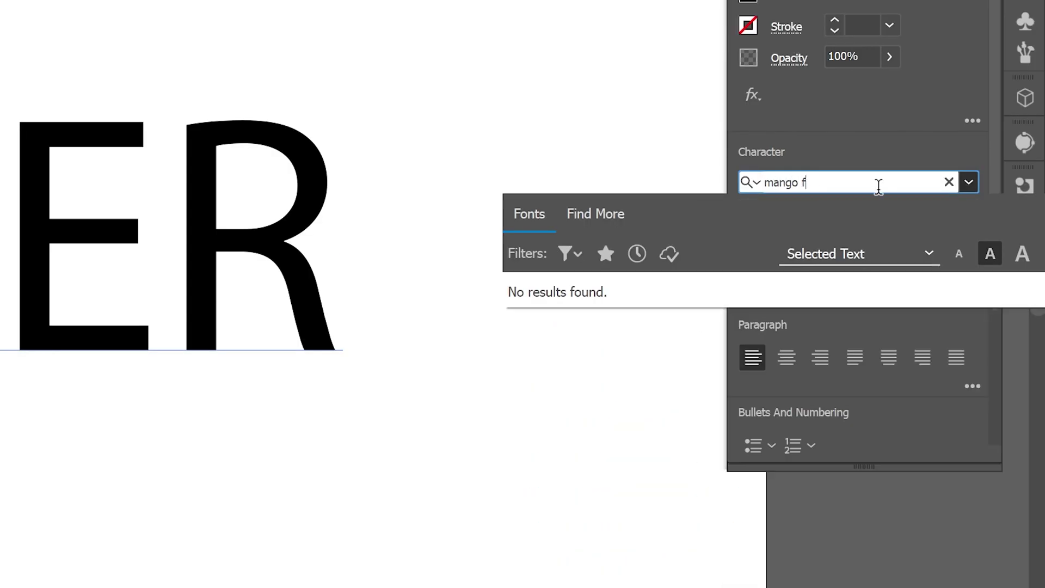
key(BackSpace)
key(Return)
click(1012, 283)
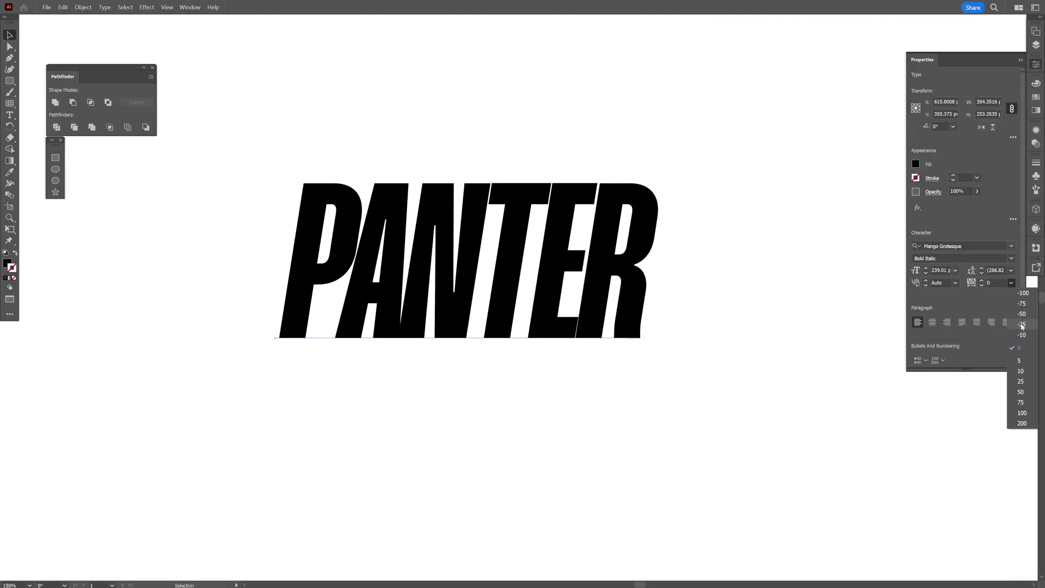
click(1021, 325)
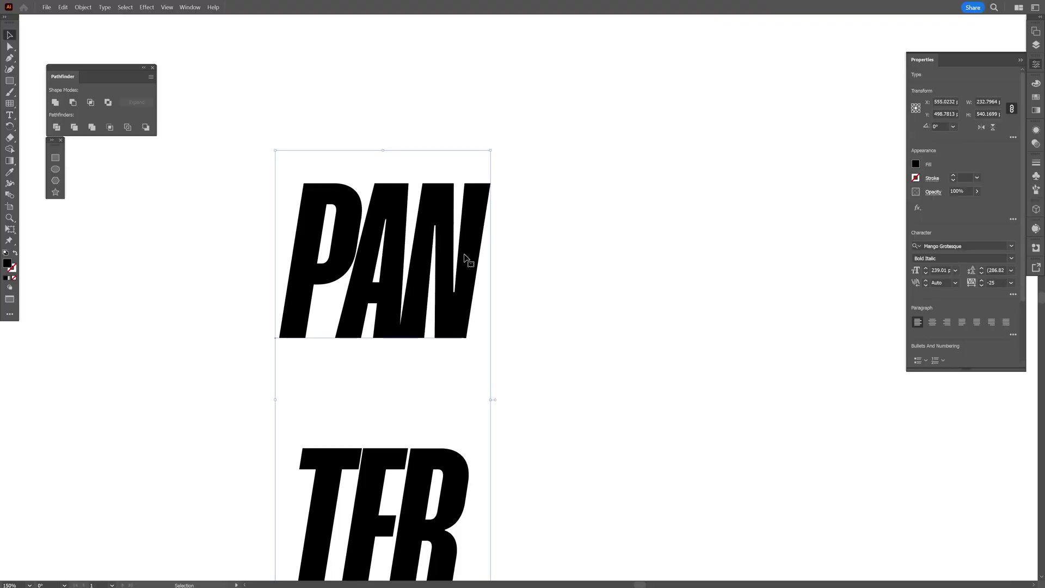
scroll(464, 259, up, 2)
Convert PANTER to outlines and ungroup the letters.
right_click(513, 187)
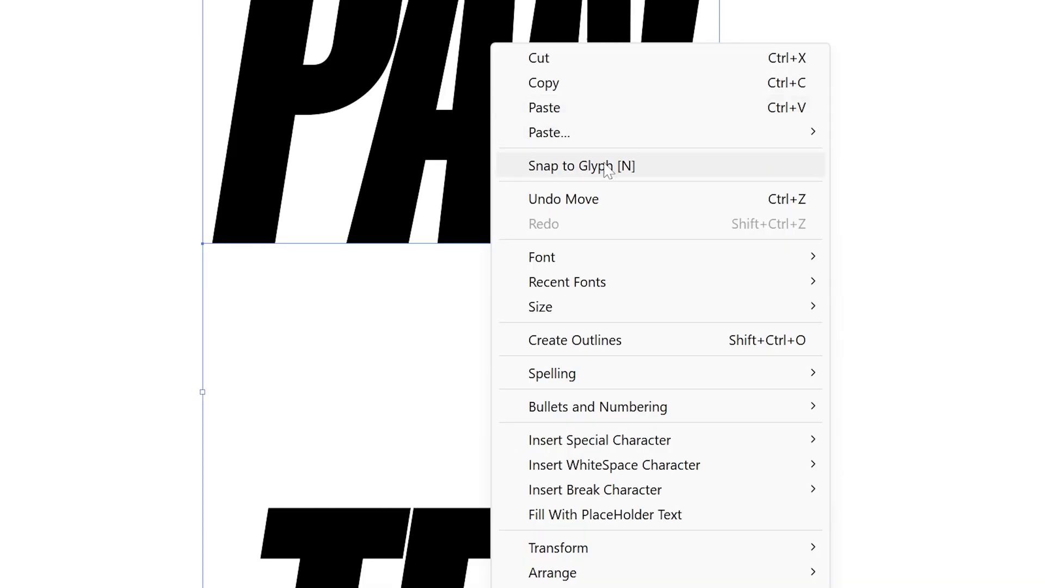
click(641, 341)
right_click(602, 158)
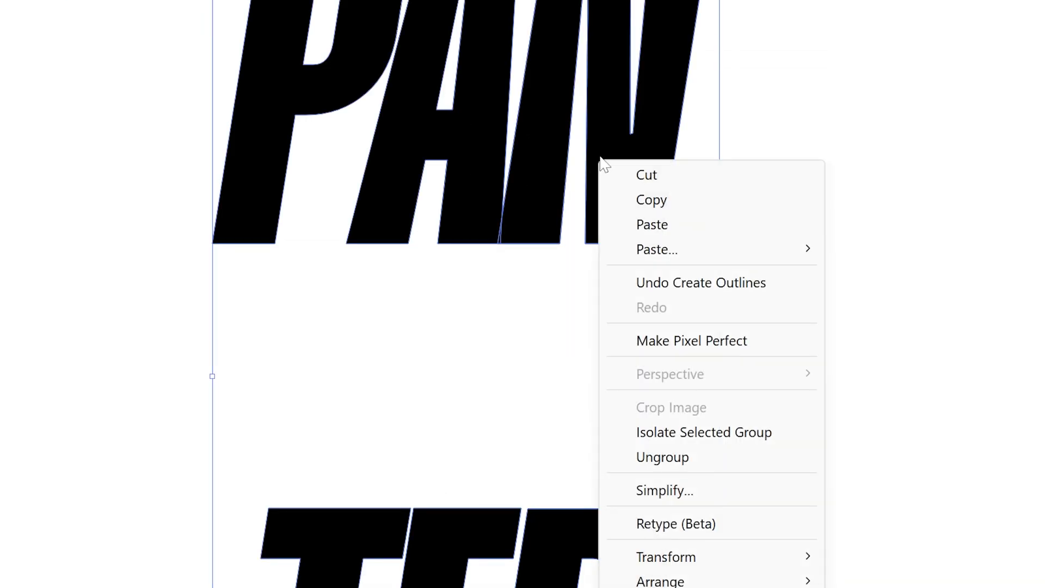
click(805, 457)
Move TER up beneath PAN, select all letters, and bring up the shape-combining options.
drag(493, 404, 506, 295)
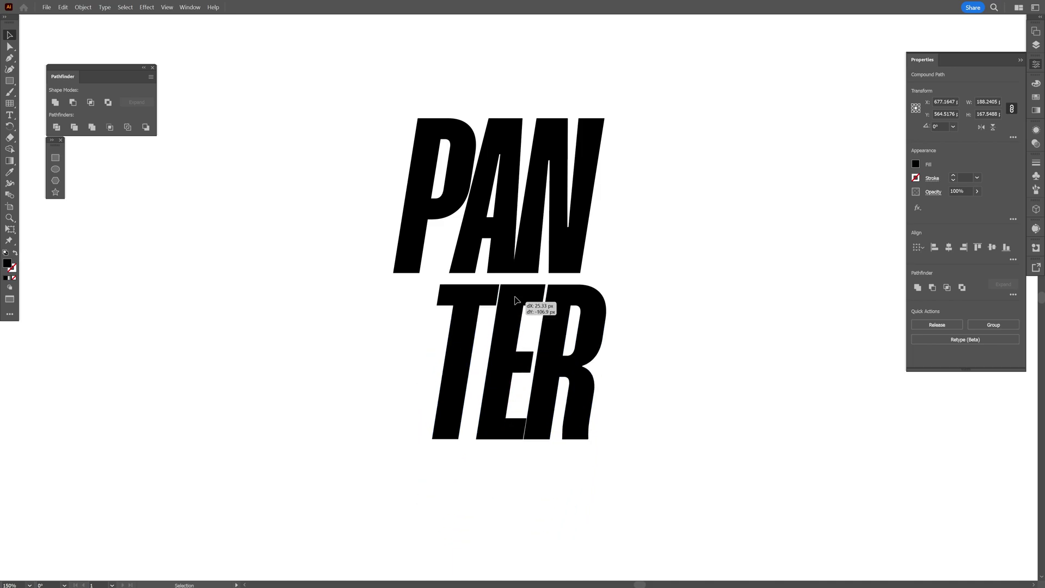
click(694, 322)
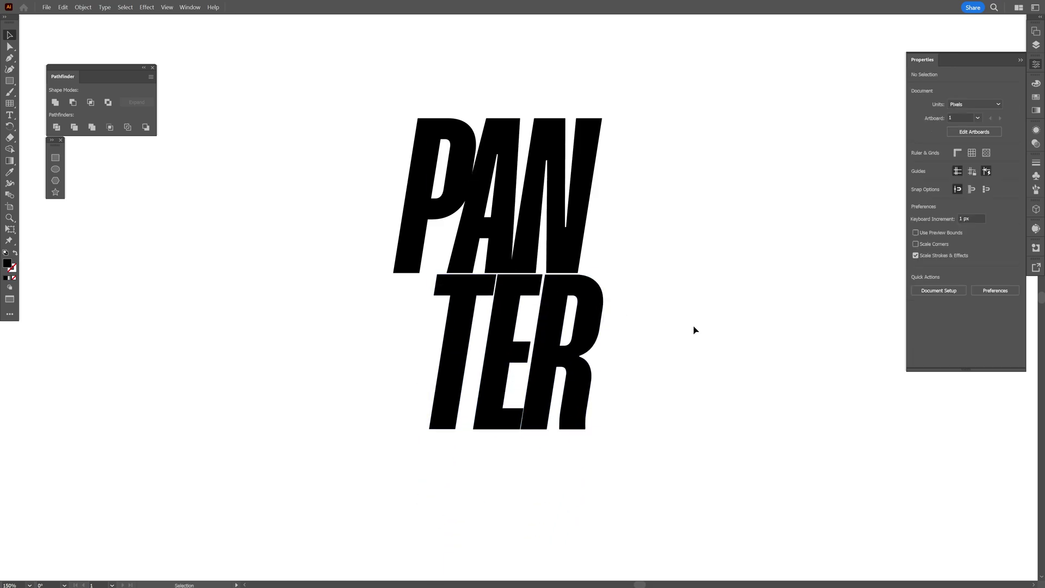
drag(711, 398, 394, 155)
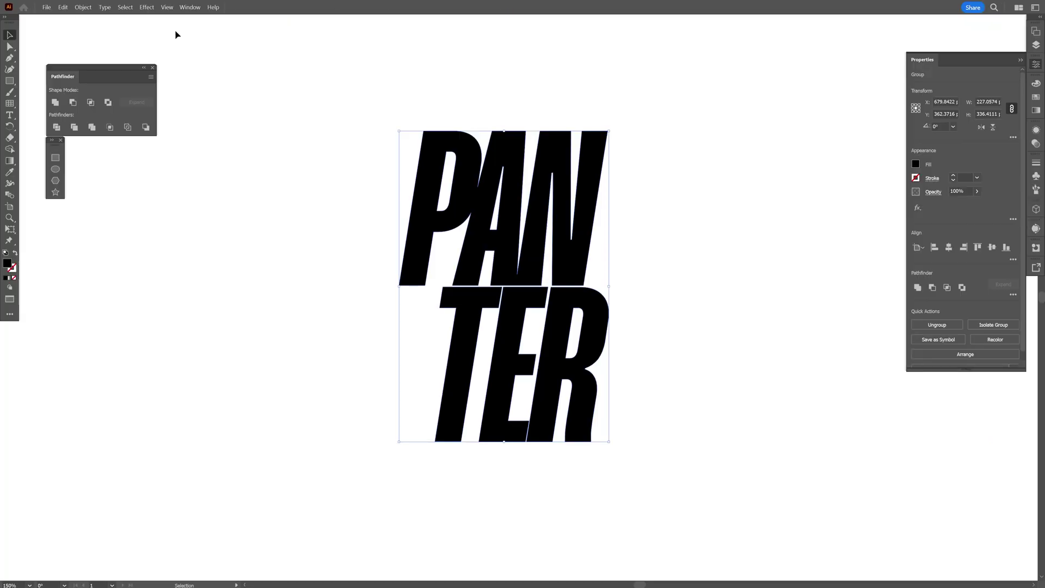
click(268, 11)
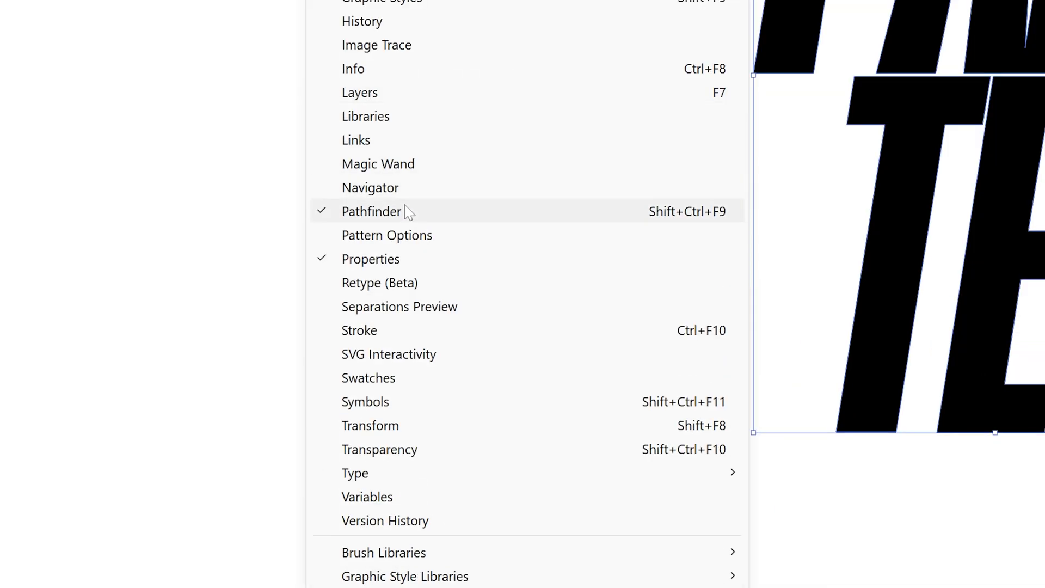
click(408, 211)
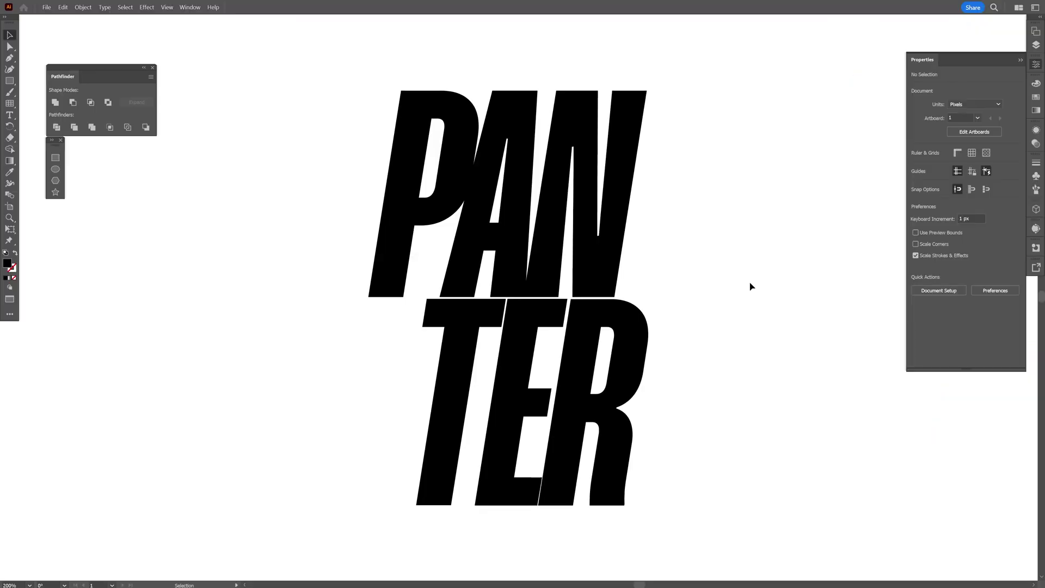
Give the PANTER letters no fill and a 0.5 pt stroke.
click(426, 316)
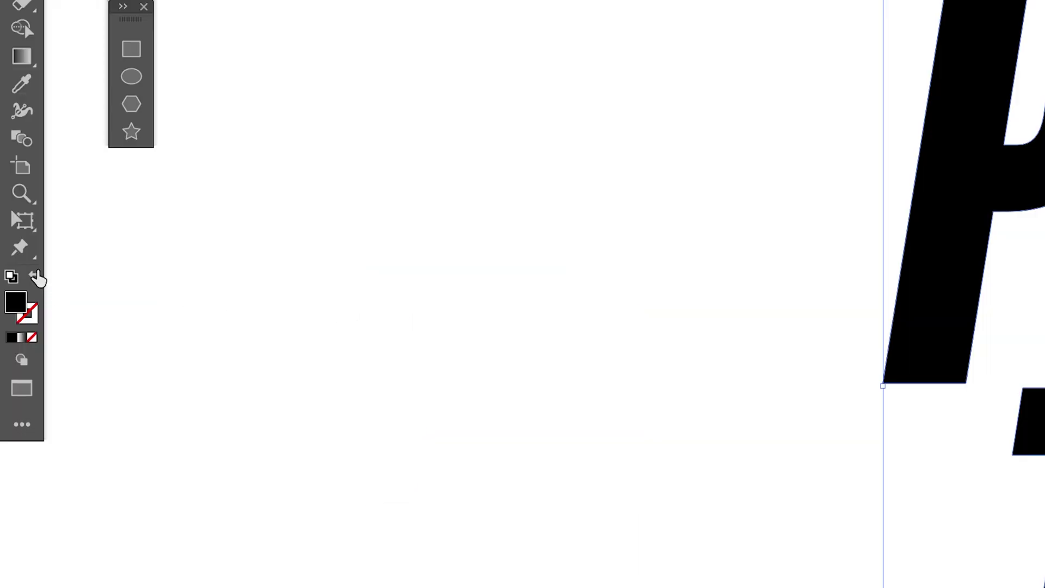
click(36, 277)
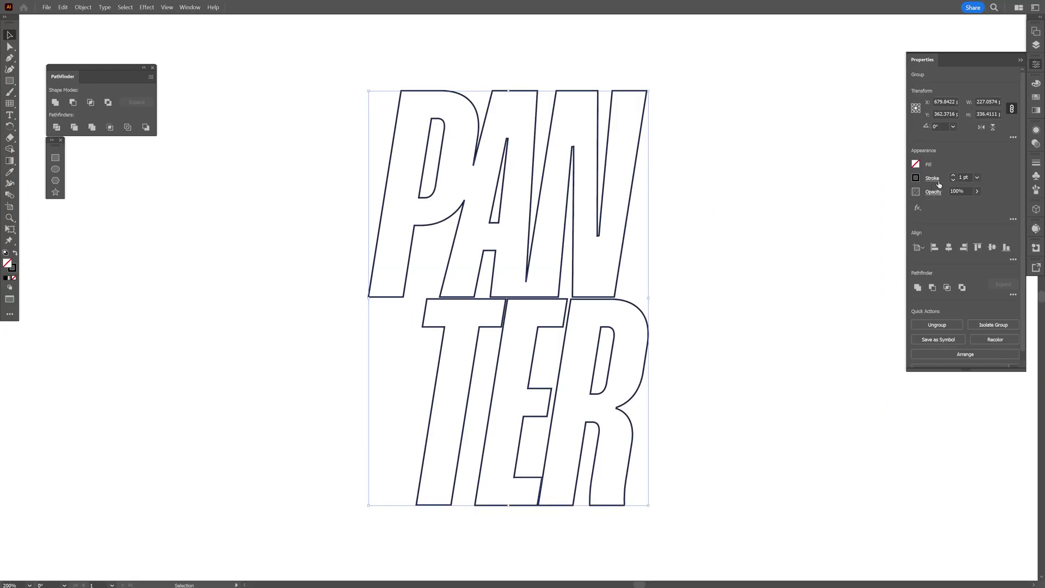
click(963, 178)
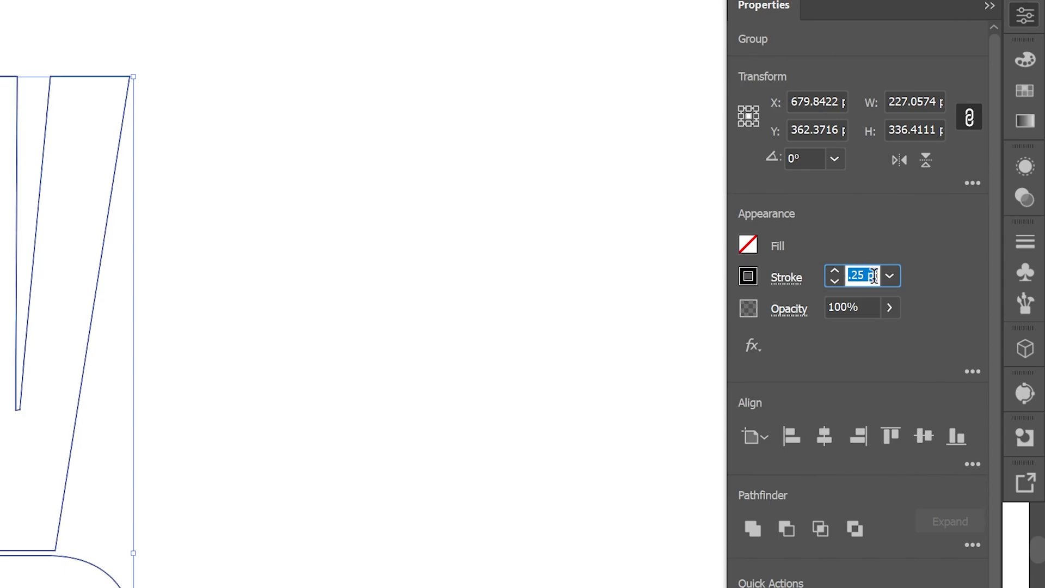
key(Up)
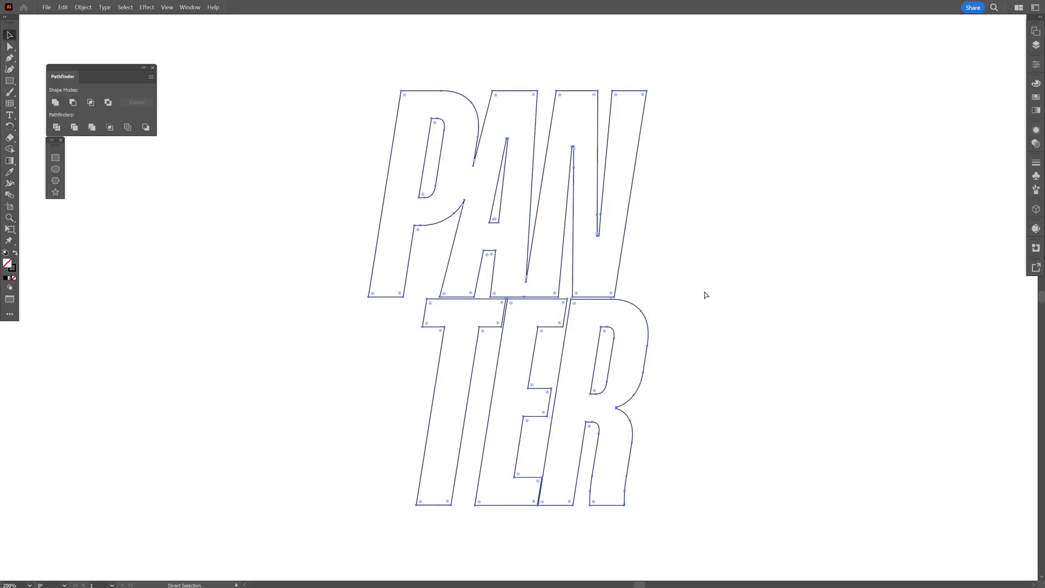
Marquee-select all the PANTER outlines with the Selection tool.
click(703, 295)
key(v)
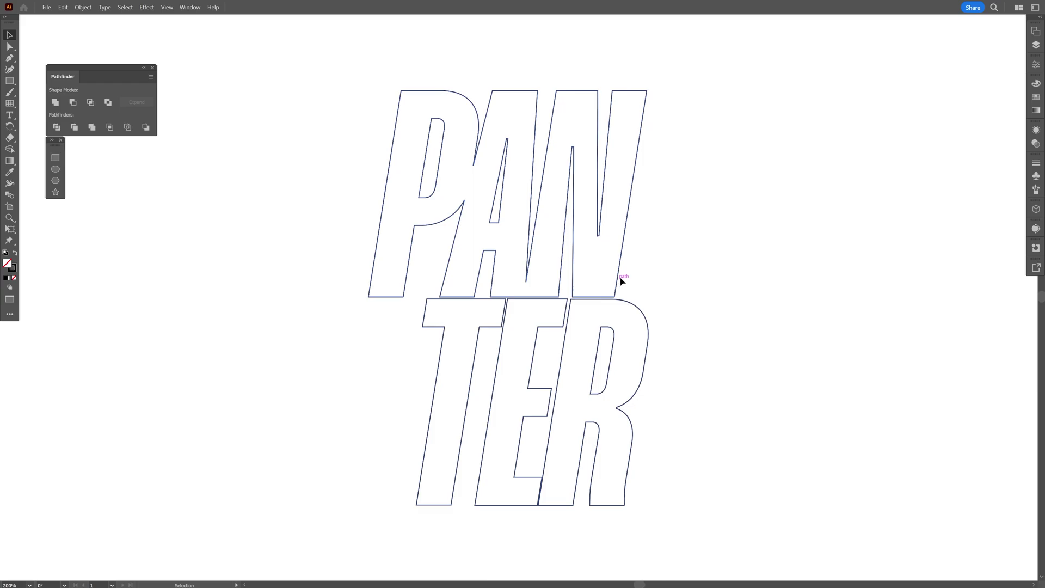
drag(620, 280, 700, 261)
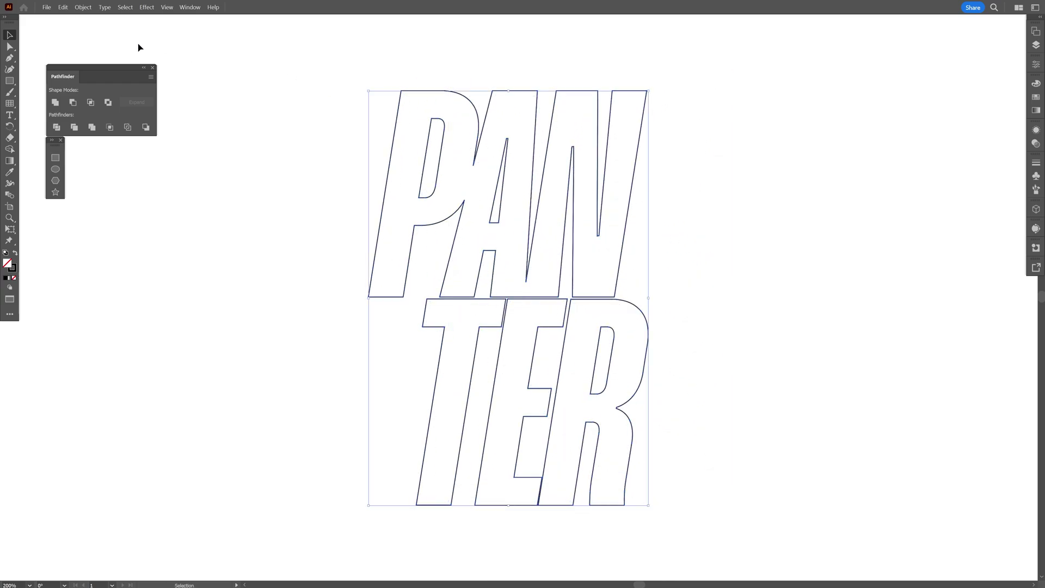
Paste a copy in front, shrink it downward, send it to back, and nudge it left.
click(63, 7)
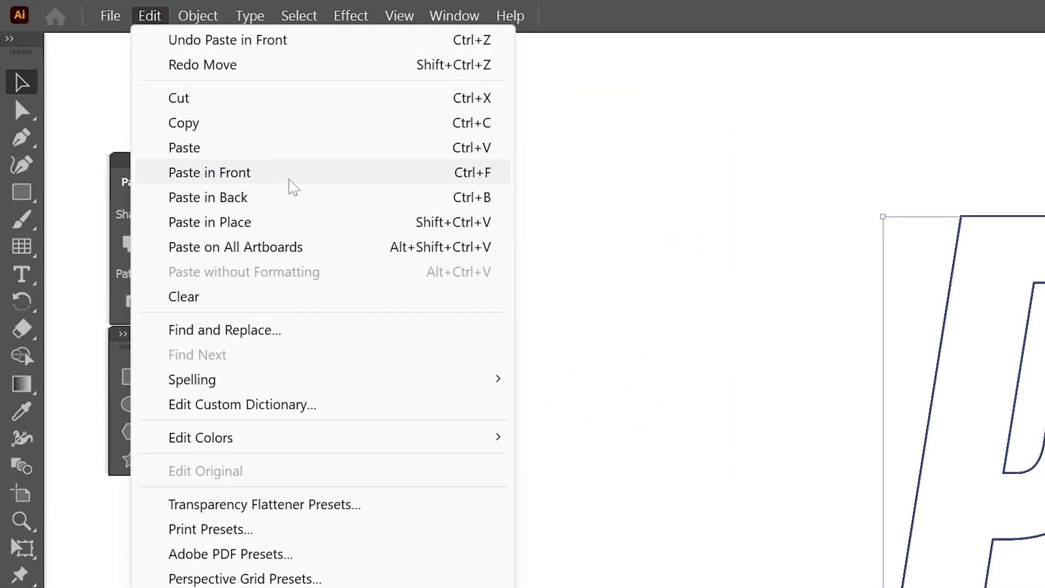
click(289, 176)
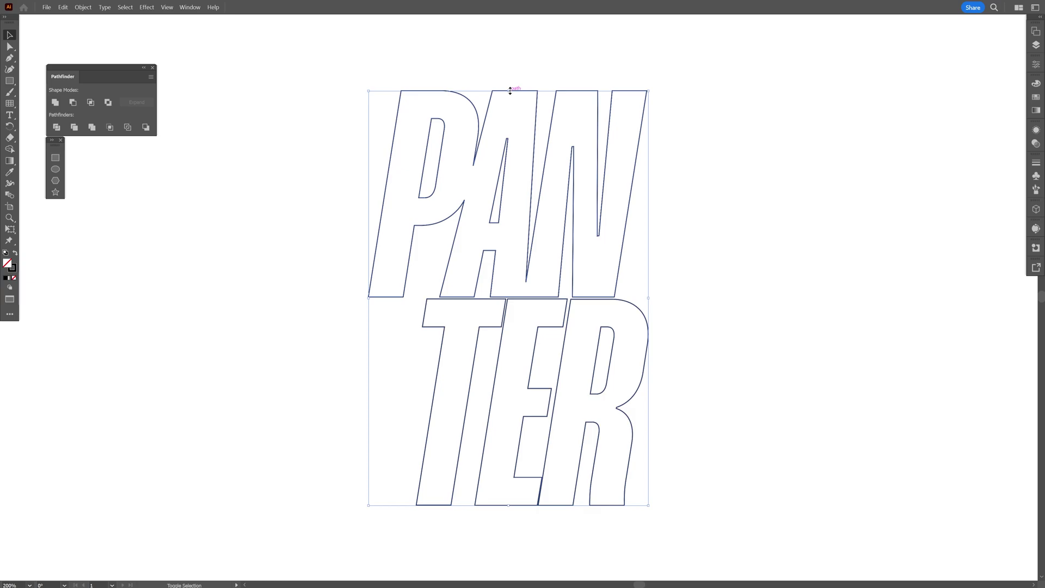
drag(510, 90, 497, 362)
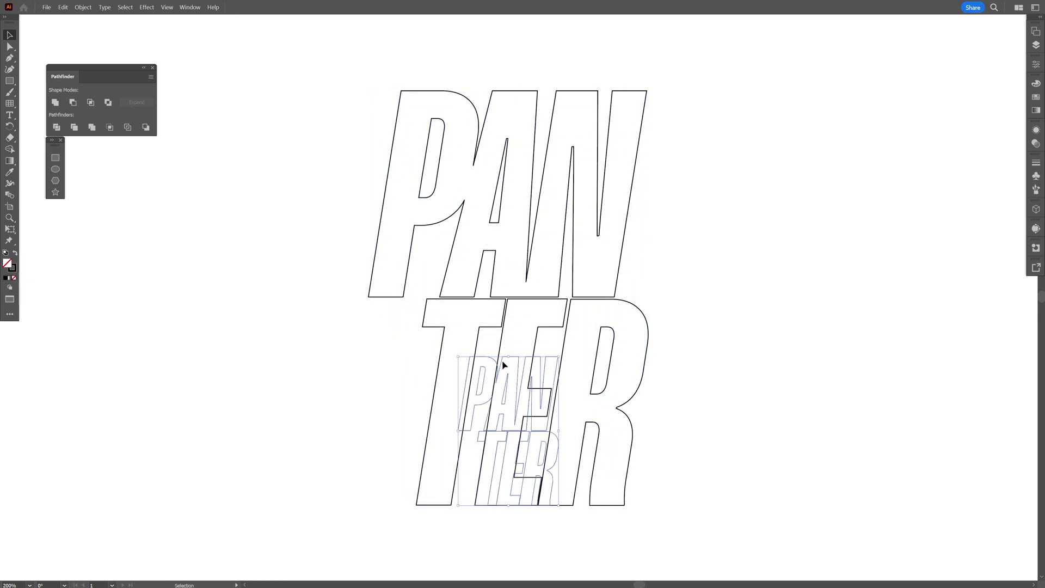
right_click(503, 364)
mouse_move(535, 339)
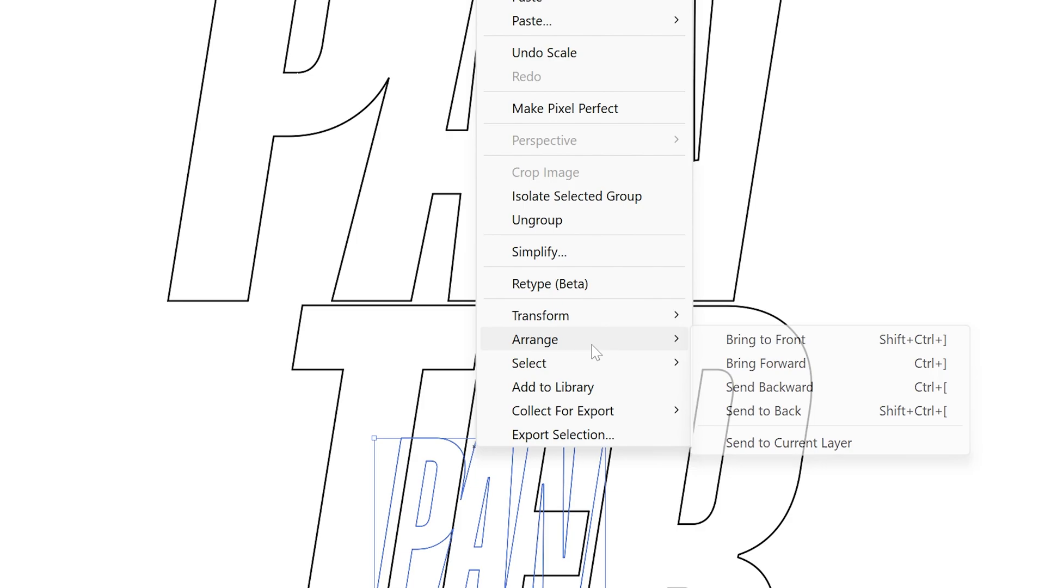
click(734, 411)
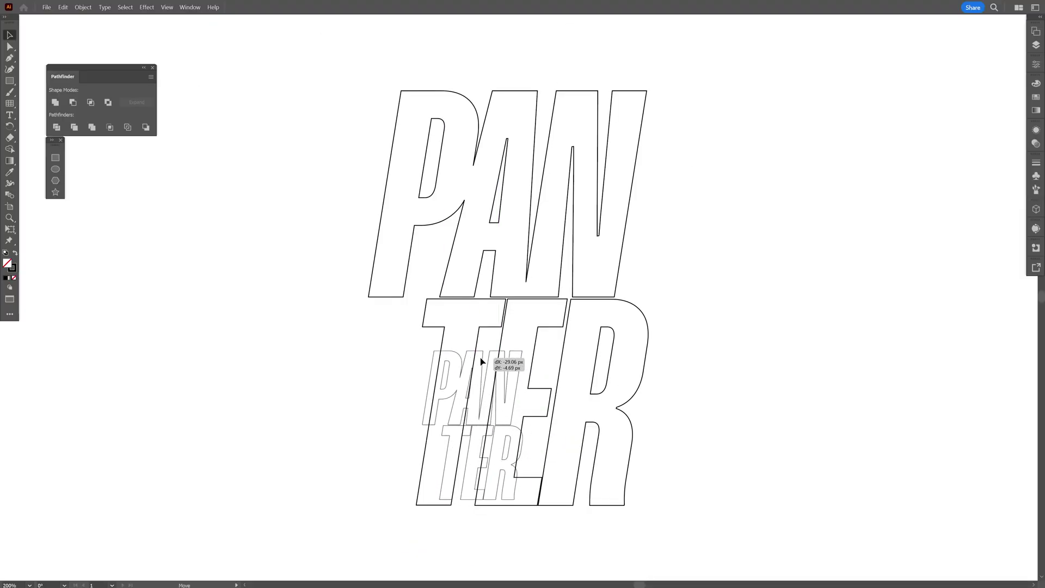
drag(503, 364, 471, 360)
Select all artwork and set the stroke colour to White.
key(ctrl+a)
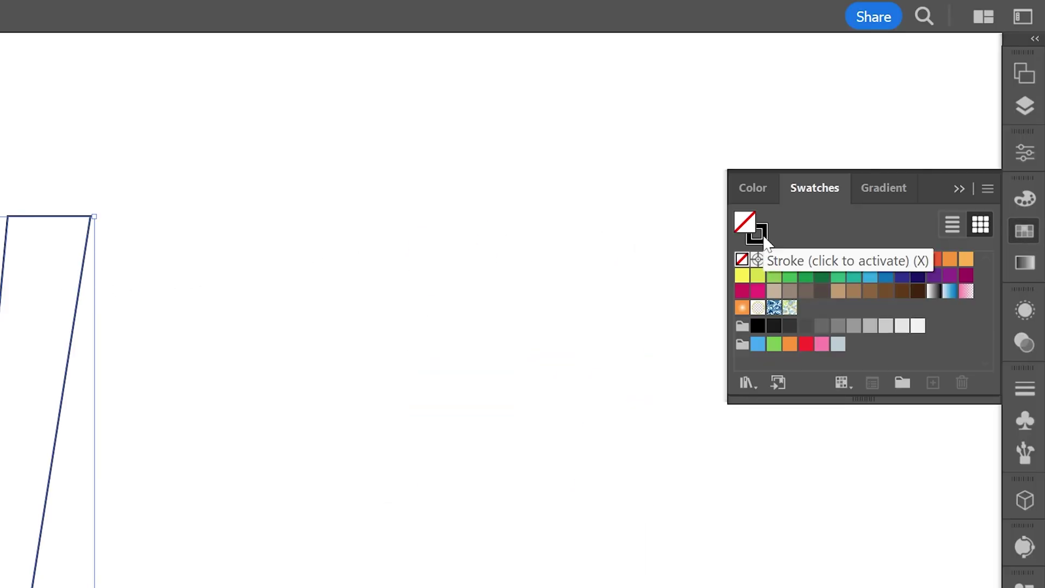
click(765, 238)
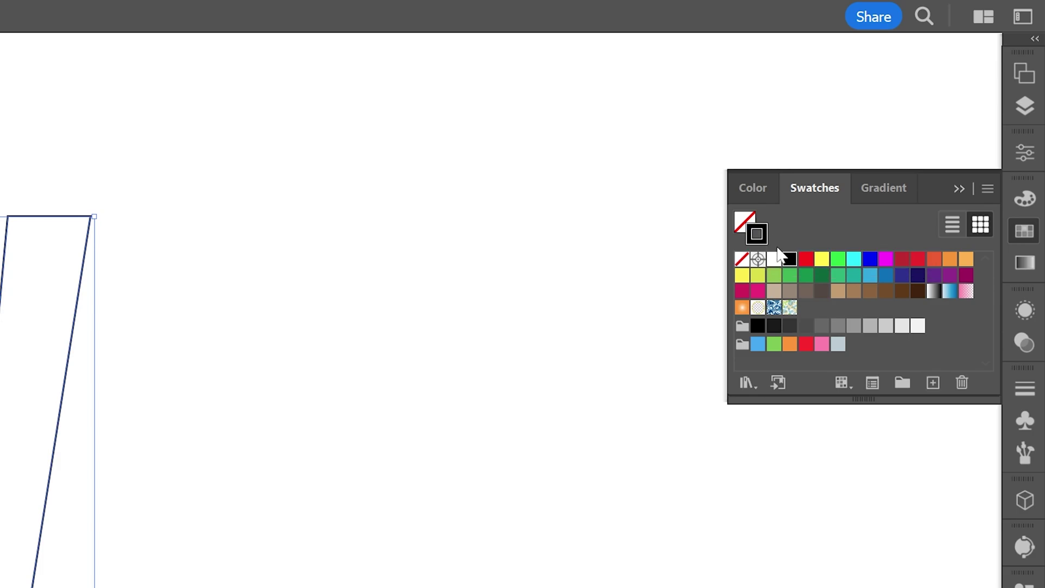
click(773, 260)
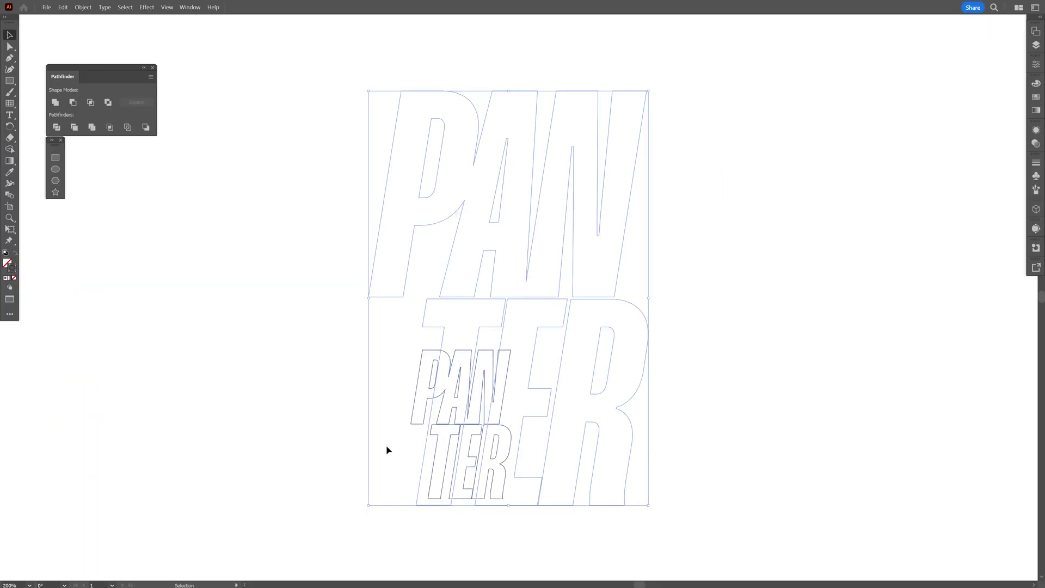
Make a blend between the two PANTER versions using 999 Specified Steps.
click(85, 6)
mouse_move(216, 205)
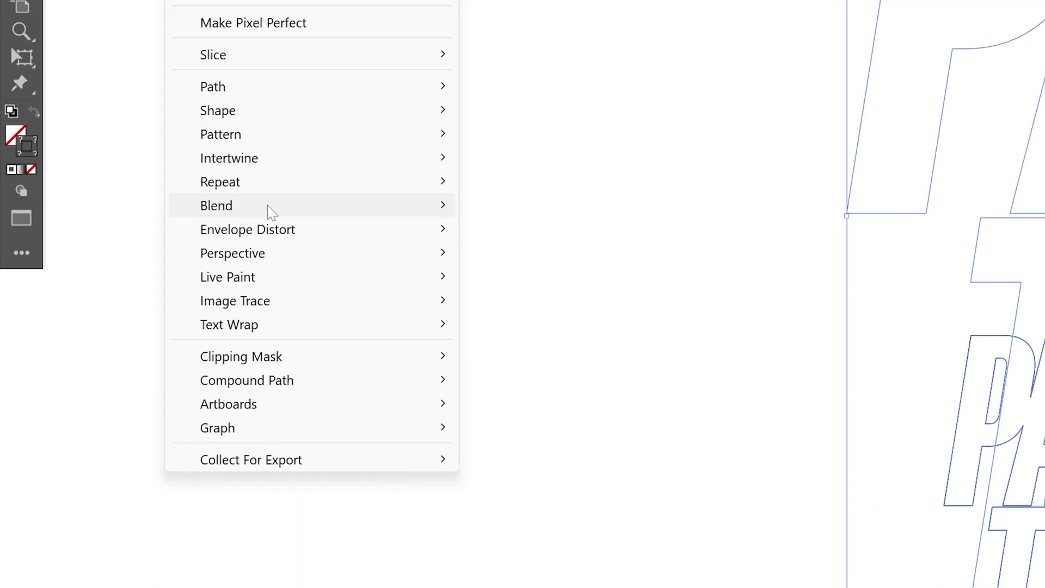
click(569, 205)
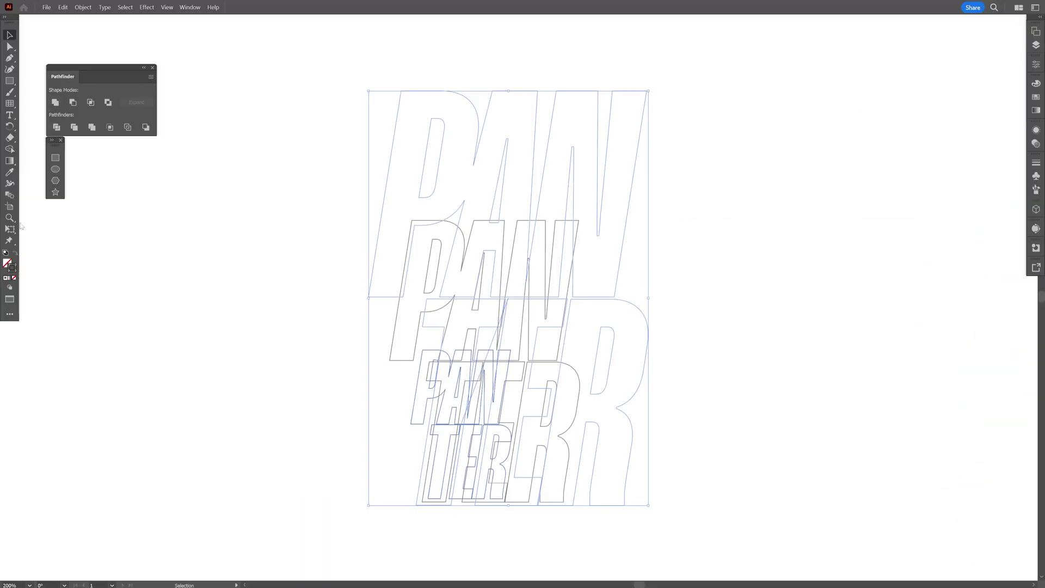
double_click(10, 194)
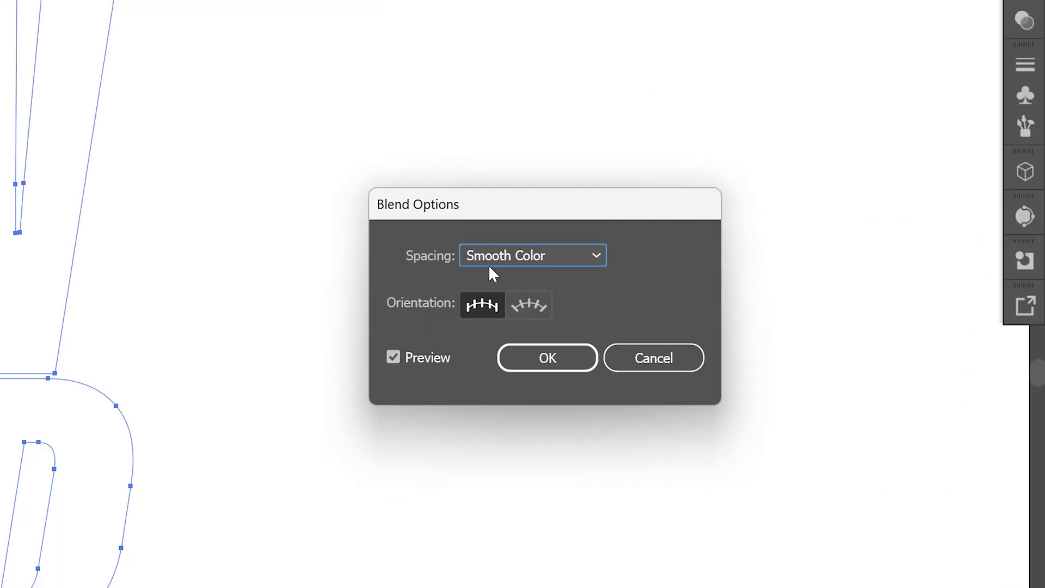
click(490, 266)
click(516, 304)
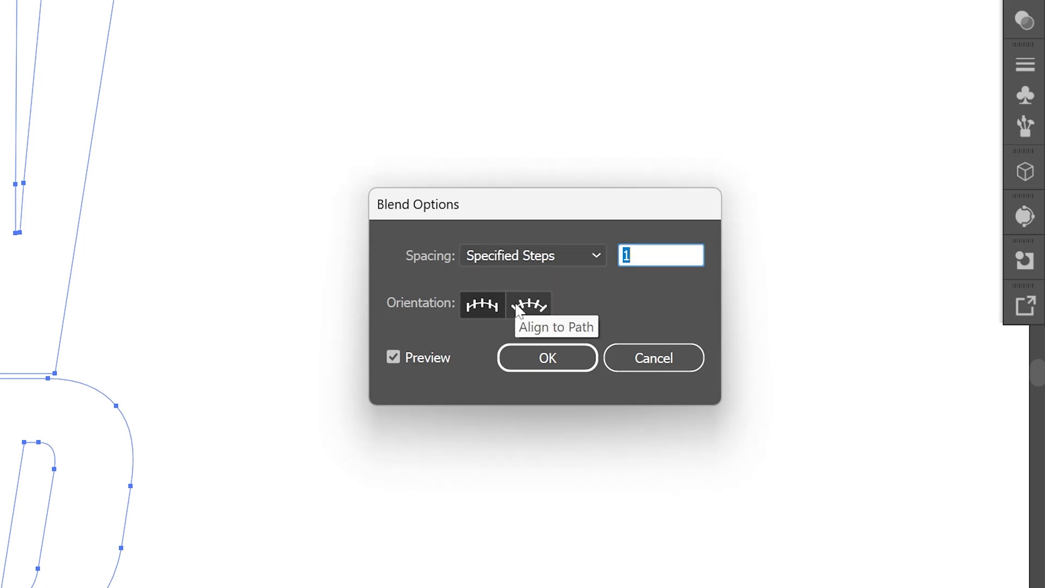
key(Return)
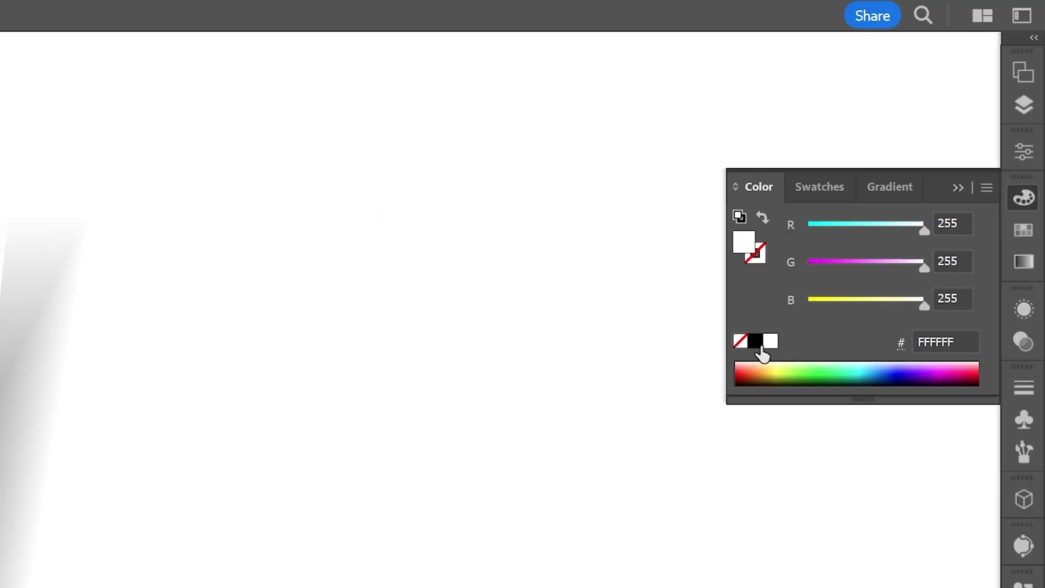
Draw a large black-filled rectangle over the lettering and bring up its Arrange options.
click(758, 343)
click(958, 190)
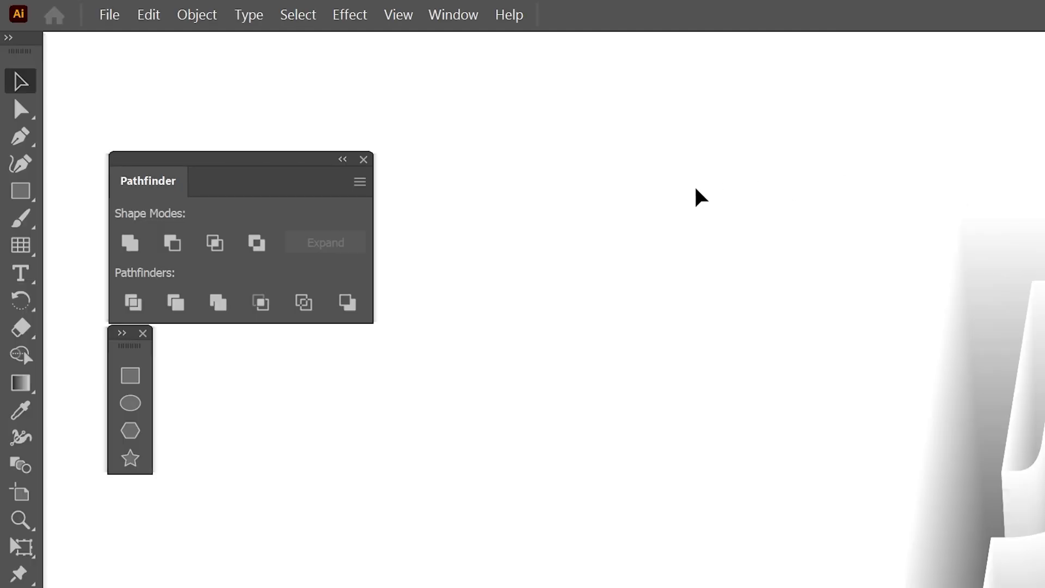
click(124, 377)
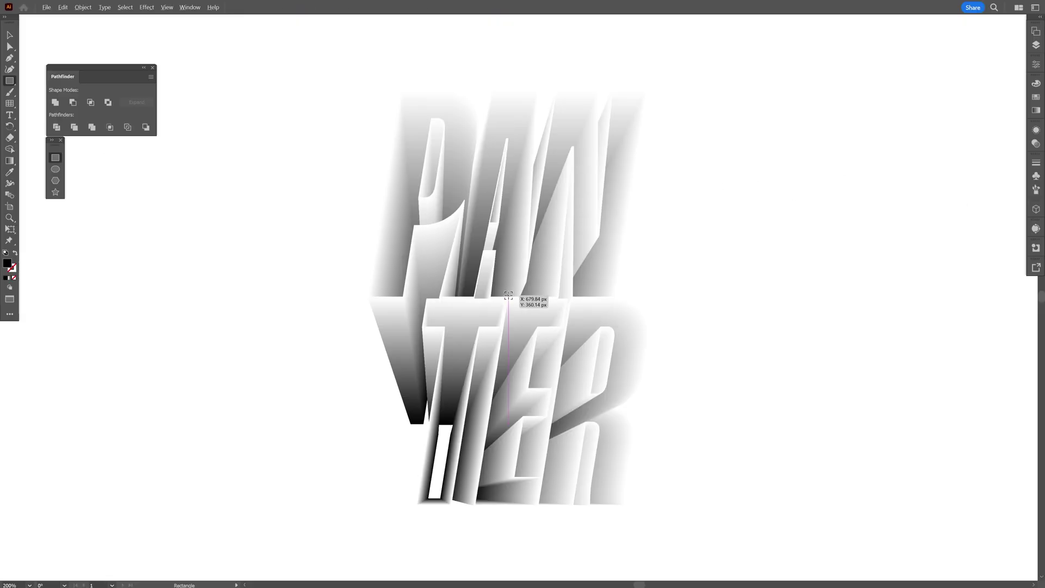
drag(507, 294, 759, 368)
key(v)
right_click(490, 248)
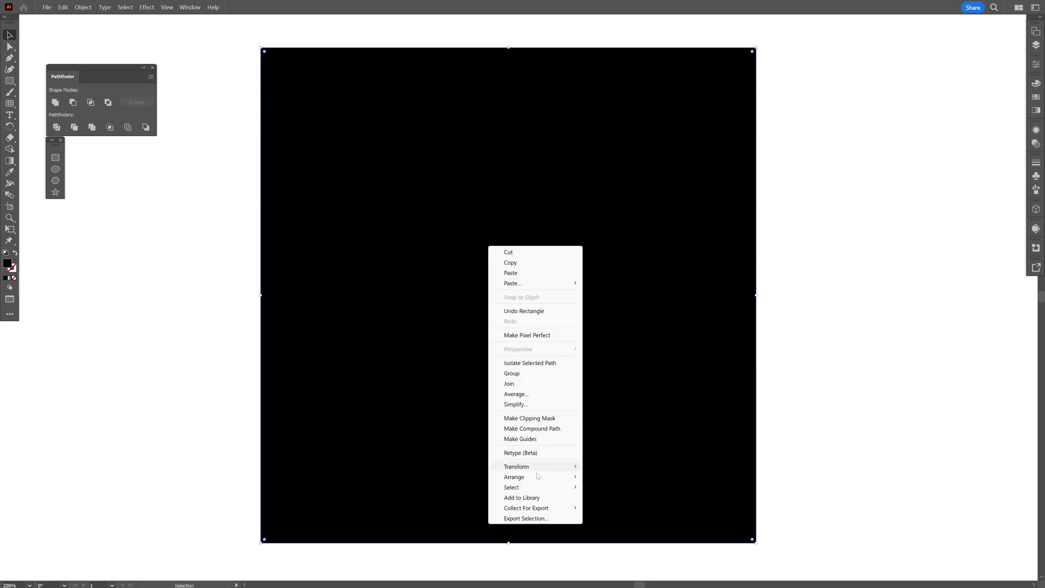